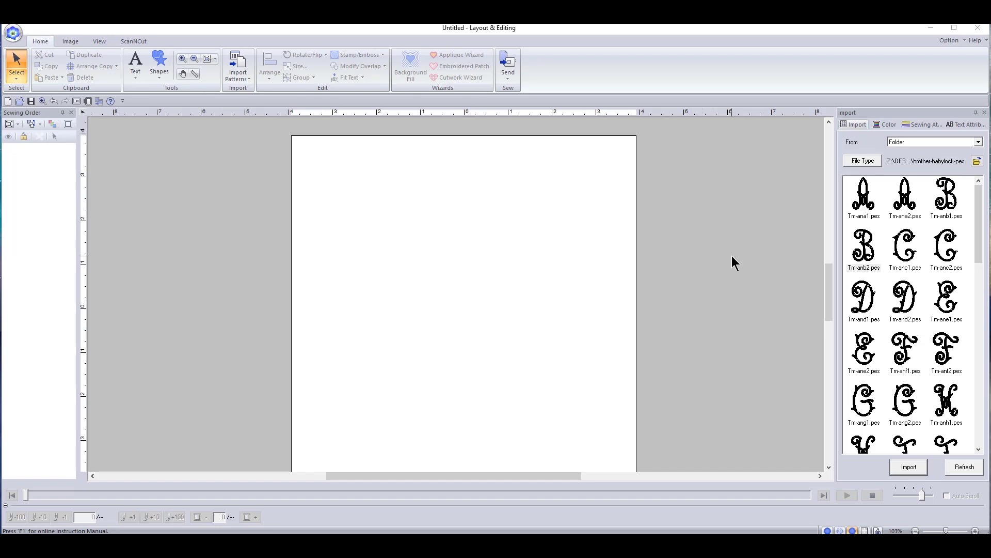
# Place the Tm-anb2.pes B and Tm-and2.pes D letter files side by side on the page.
pyautogui.click(861, 204)
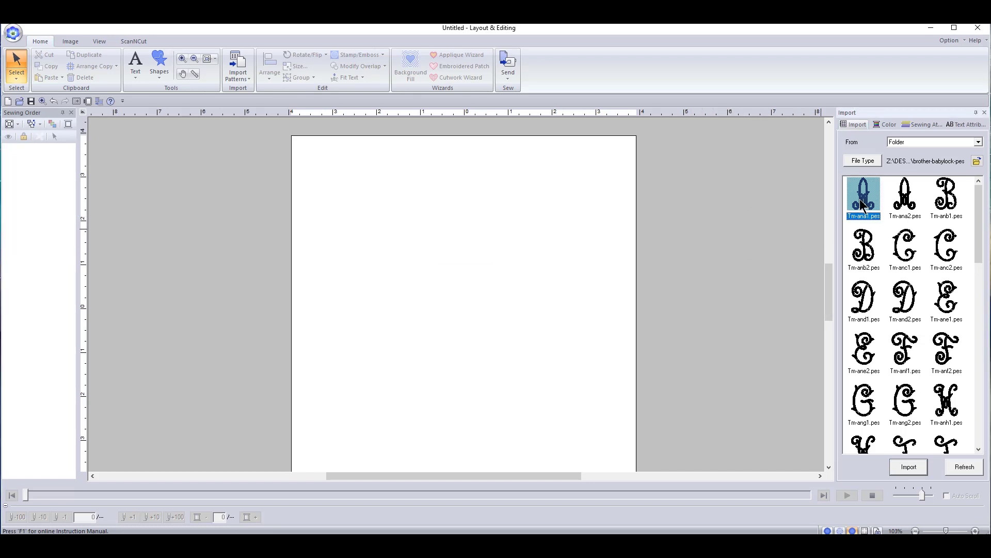
pyautogui.click(913, 202)
pyautogui.click(873, 253)
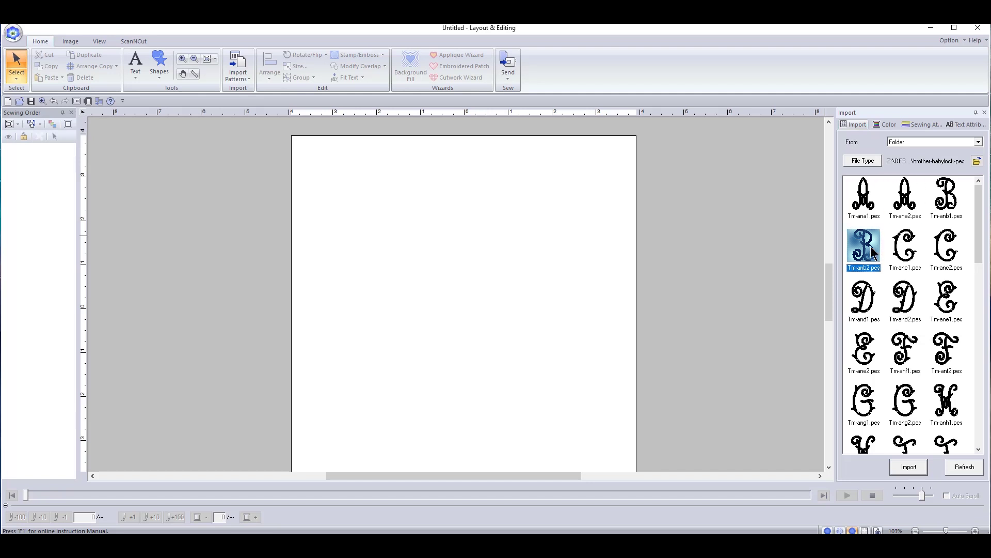
pyautogui.moveTo(873, 254); pyautogui.dragTo(402, 250)
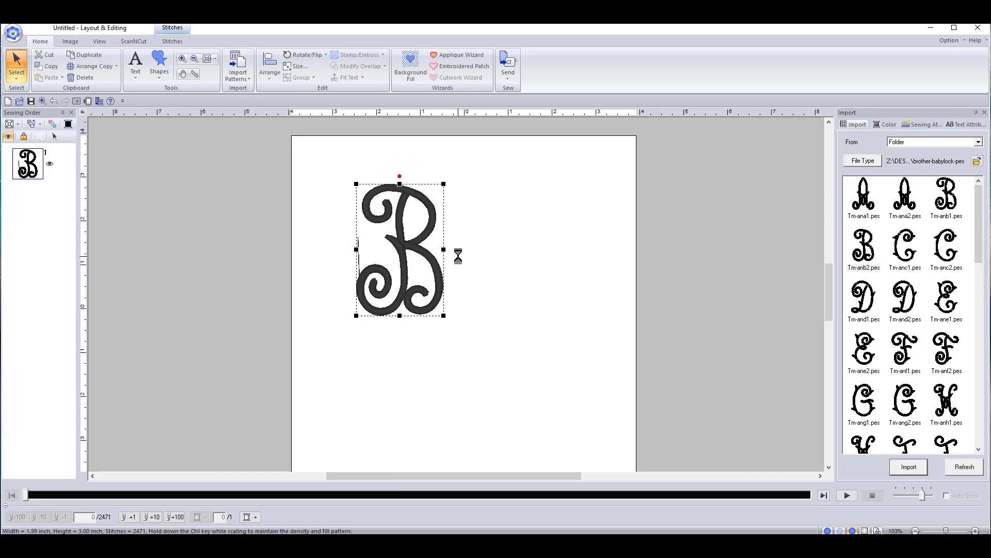
pyautogui.click(913, 303)
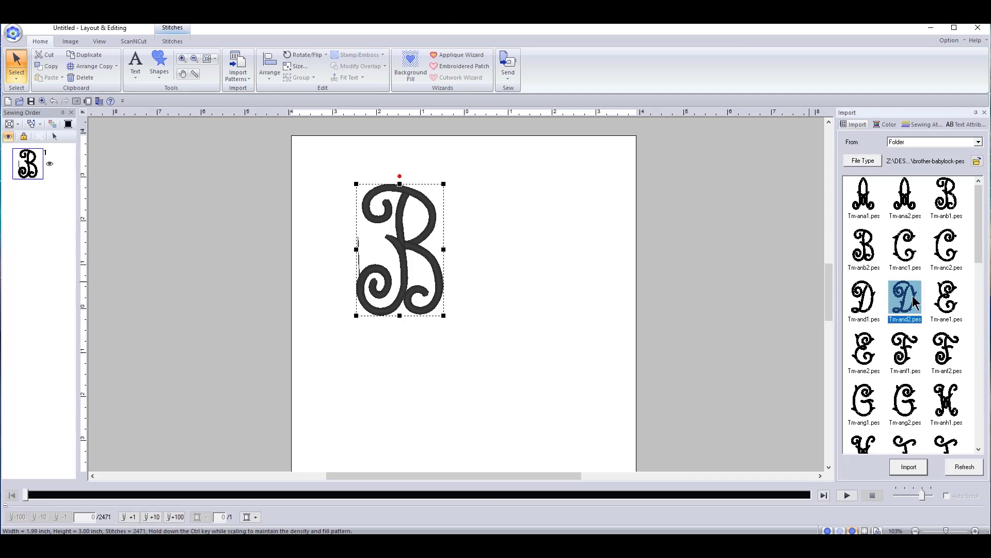
pyautogui.moveTo(913, 302); pyautogui.dragTo(491, 271)
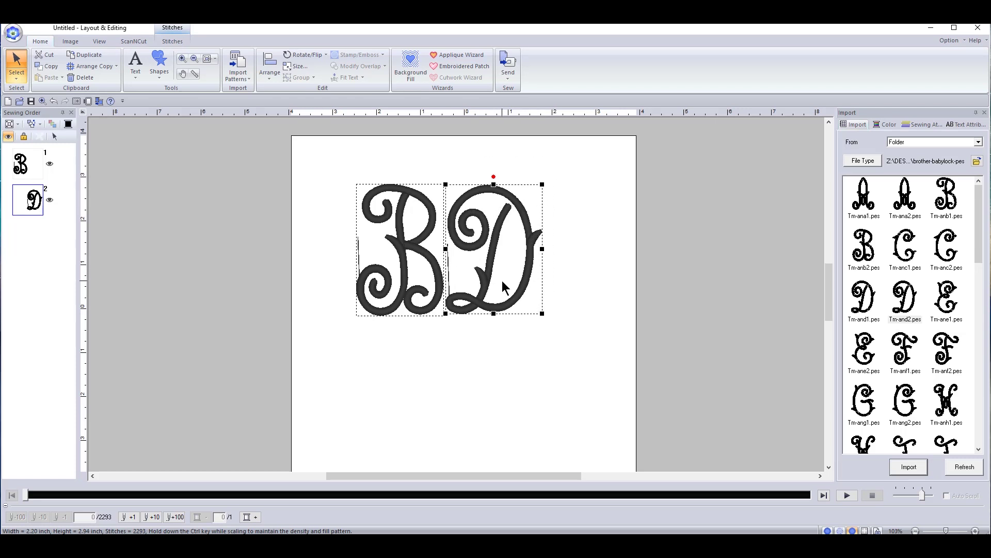
# Delete the trial D and B letters and launch the Font Creator tool.
pyautogui.click(547, 385)
pyautogui.click(521, 303)
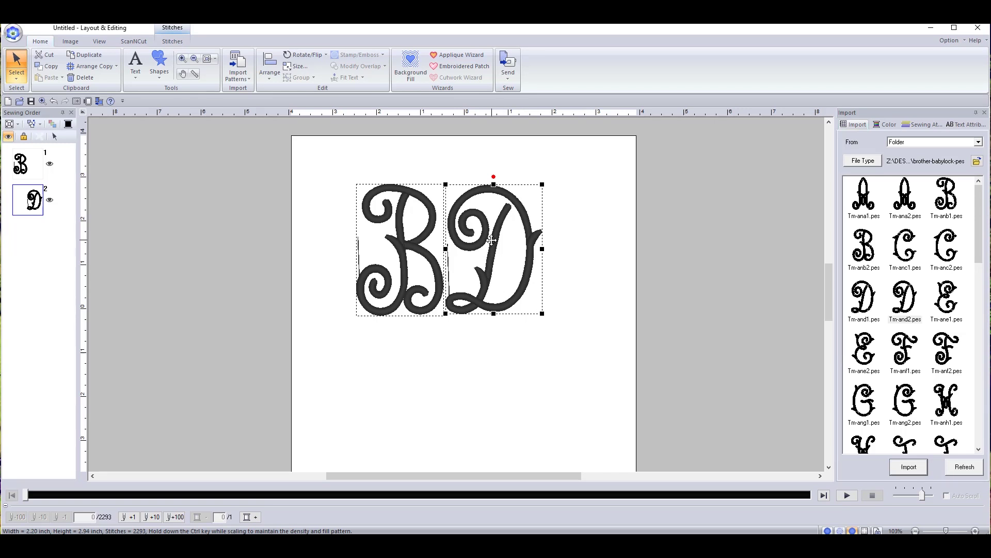
pyautogui.moveTo(489, 247); pyautogui.dragTo(507, 230)
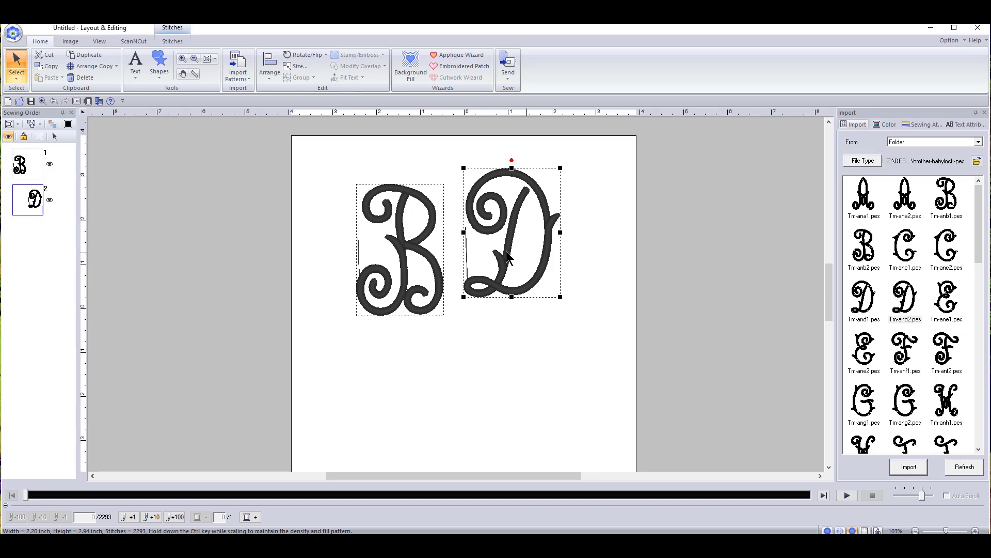
pyautogui.press('Delete')
pyautogui.click(429, 236)
pyautogui.press('Delete')
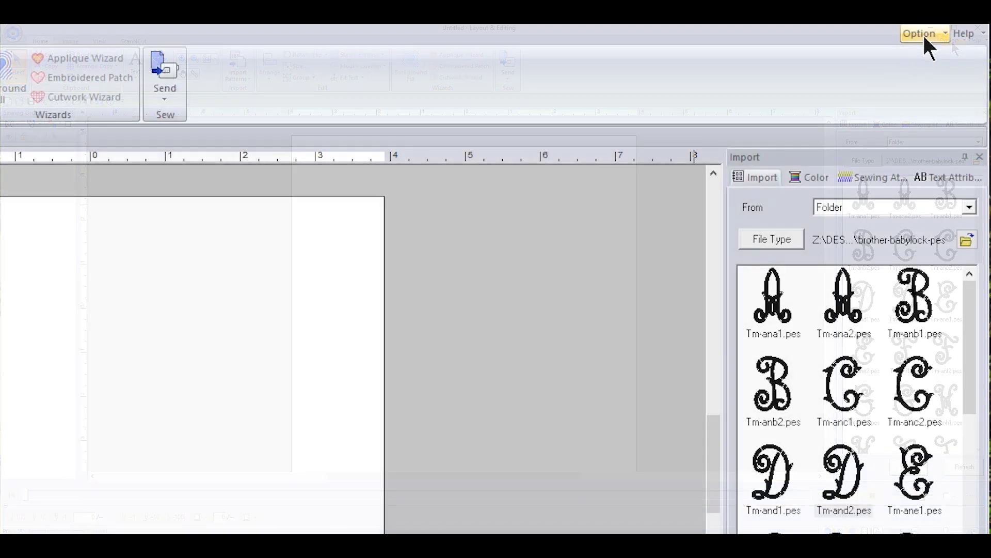
pyautogui.click(948, 40)
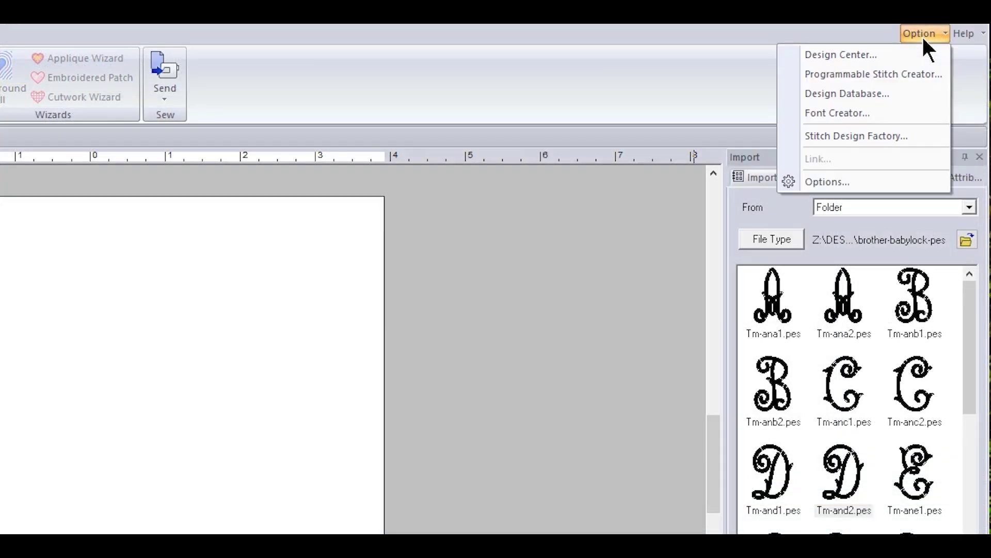
pyautogui.click(836, 115)
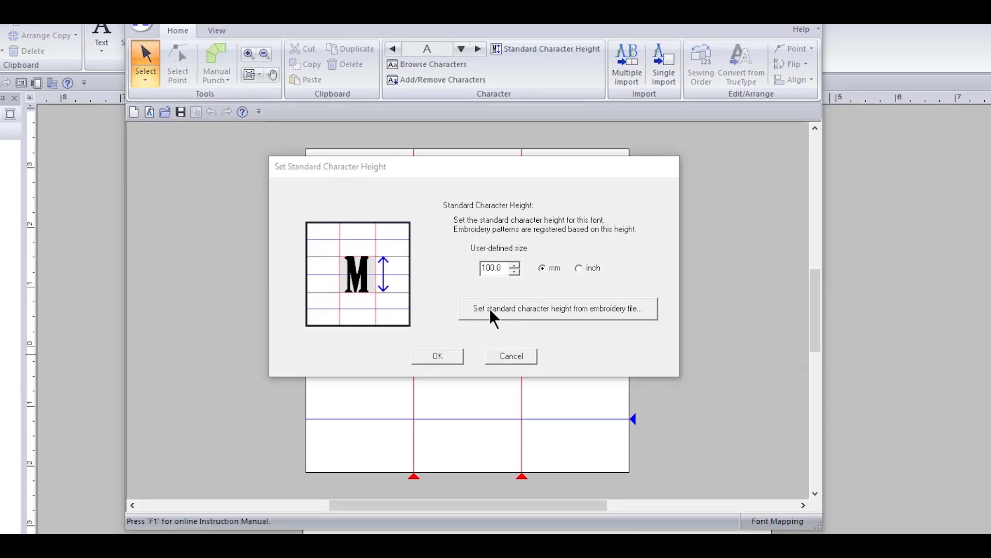
# Load the 5-inch Chaplet motif font's PES subfolder as the height reference source.
pyautogui.click(492, 327)
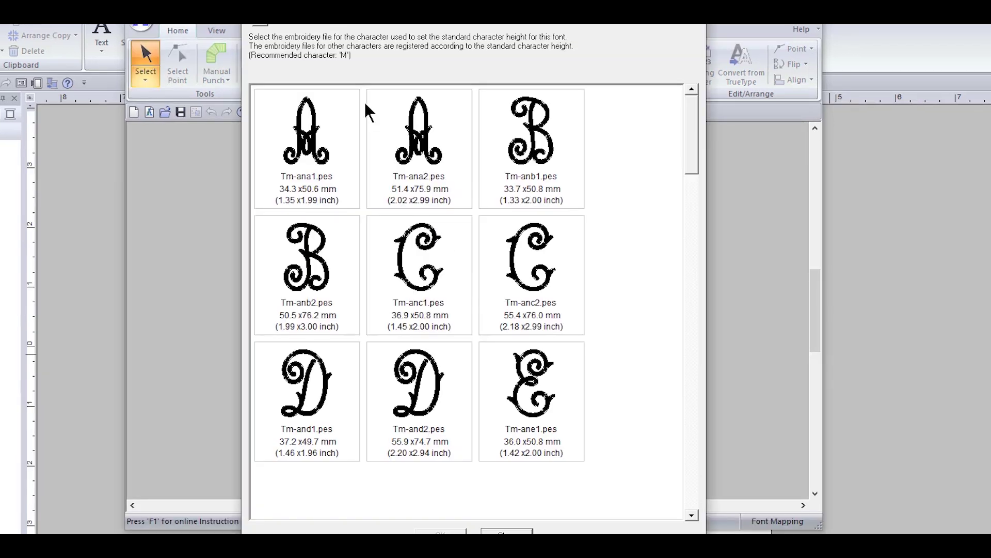
pyautogui.click(259, 23)
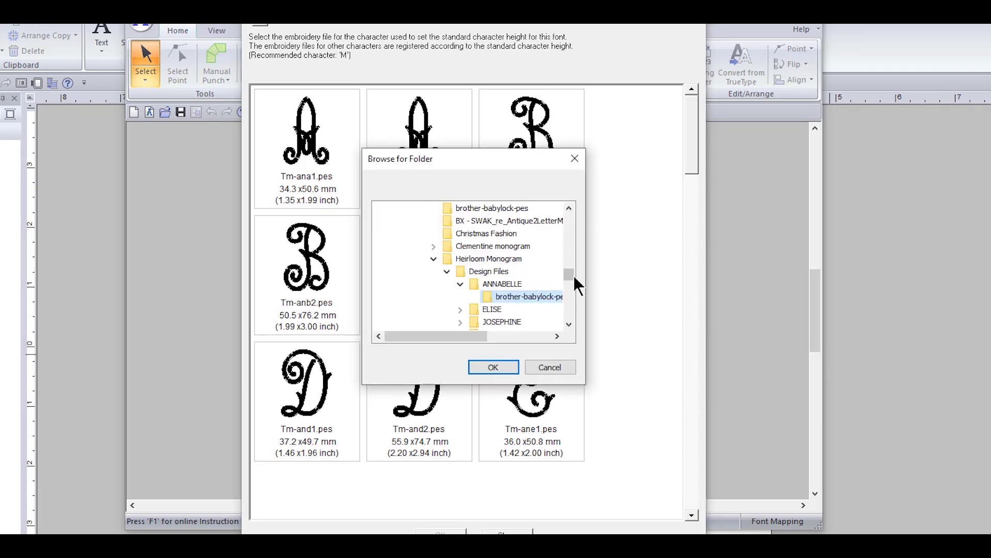
pyautogui.click(570, 208)
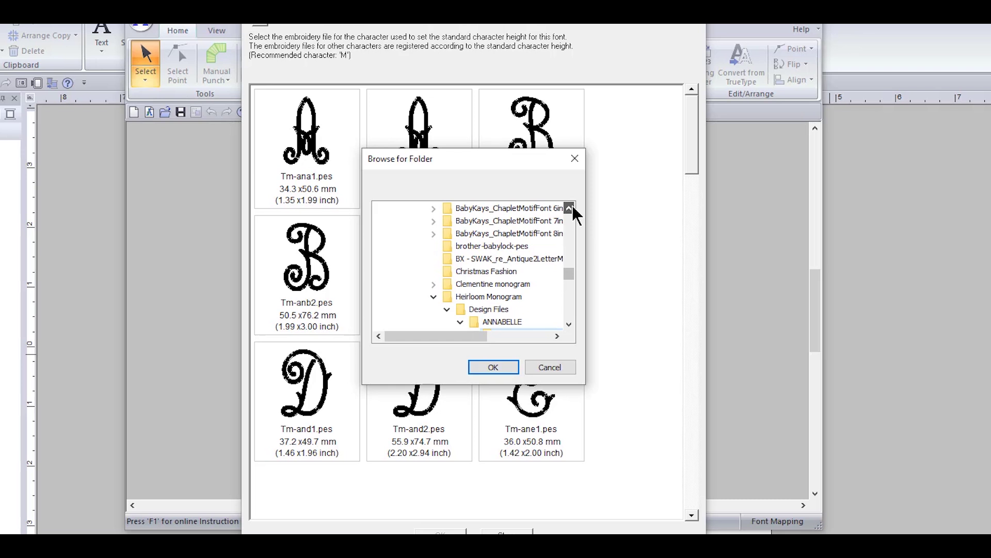
pyautogui.click(570, 208)
pyautogui.click(448, 232)
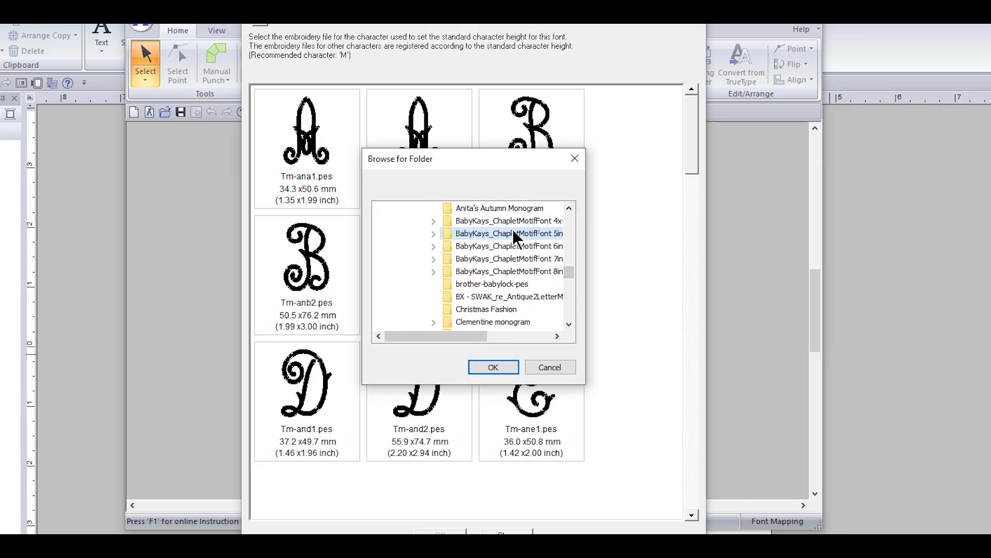
pyautogui.click(433, 233)
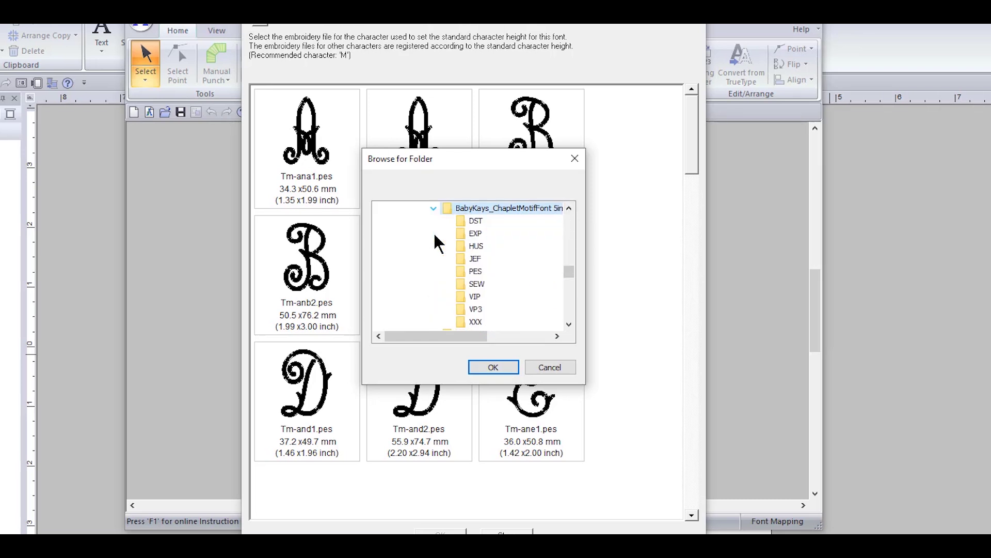
pyautogui.click(481, 272)
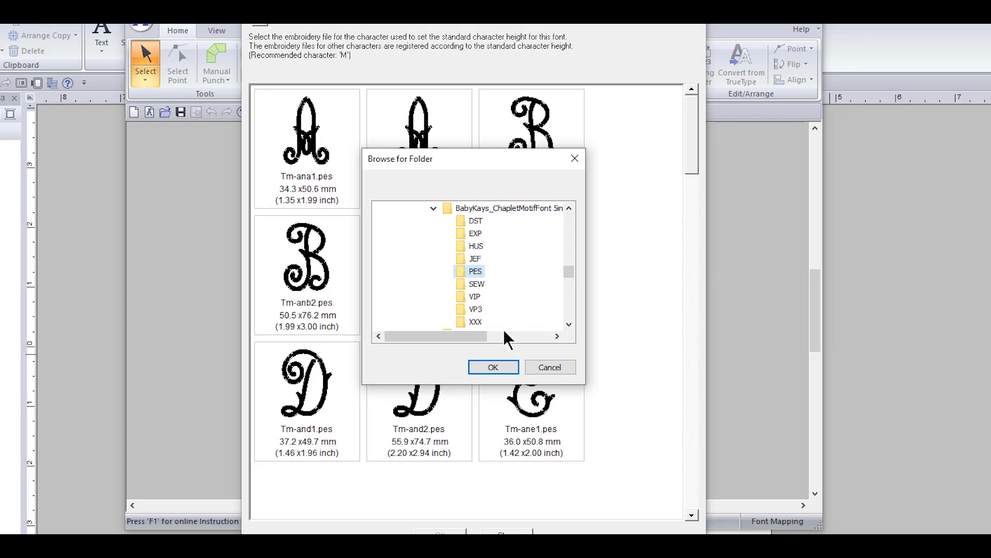
pyautogui.click(494, 368)
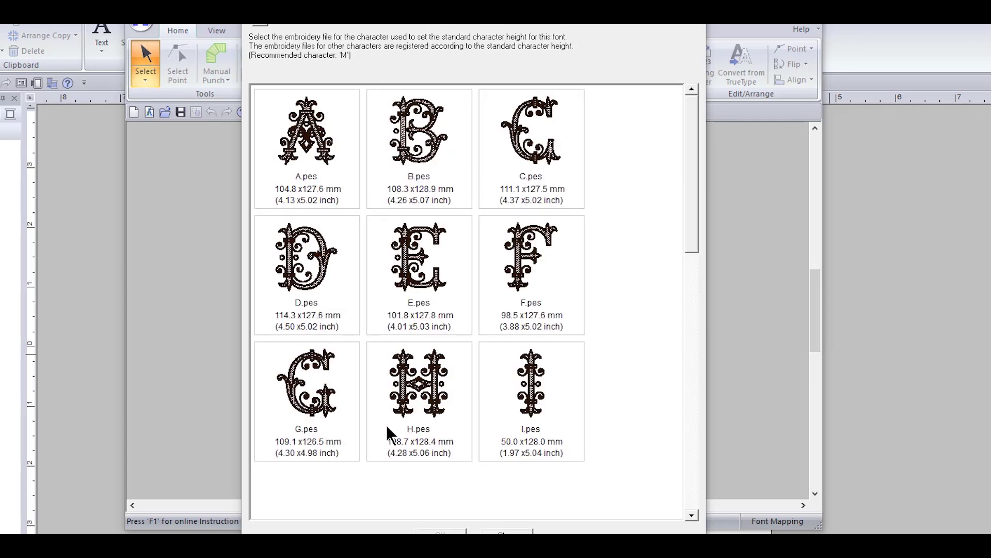
# Pick D.pes as the standard character height letter and confirm.
pyautogui.moveTo(690, 200); pyautogui.dragTo(690, 303)
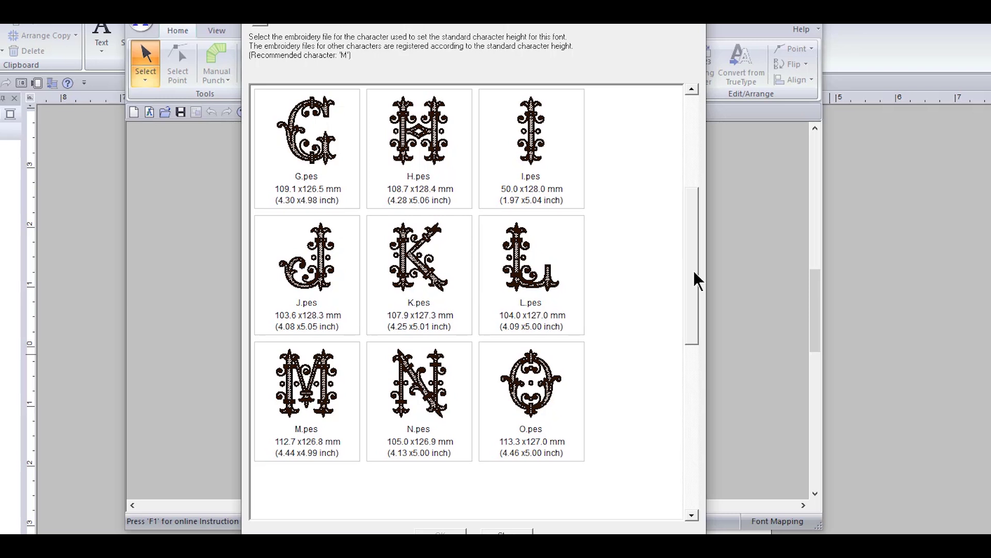
pyautogui.moveTo(696, 279); pyautogui.dragTo(702, 186)
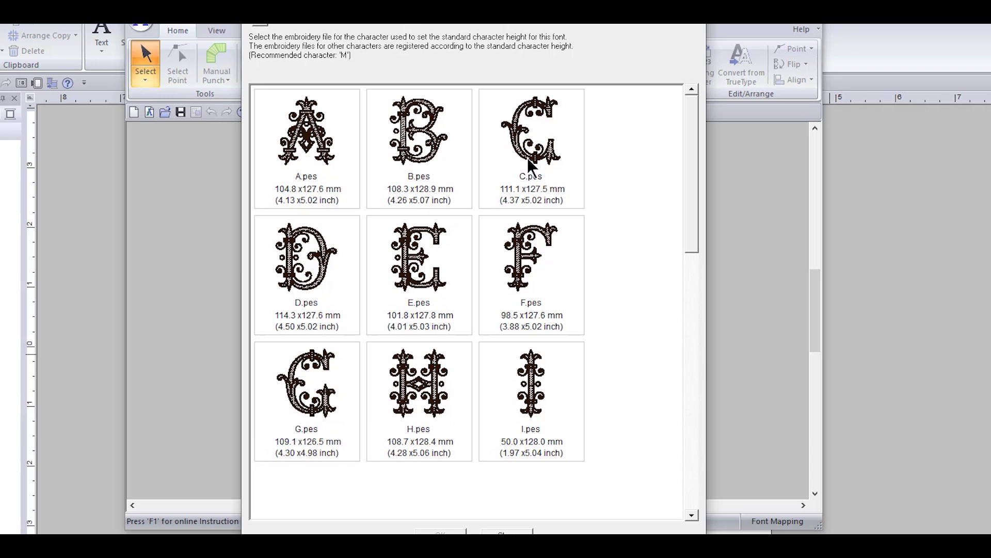
pyautogui.click(308, 282)
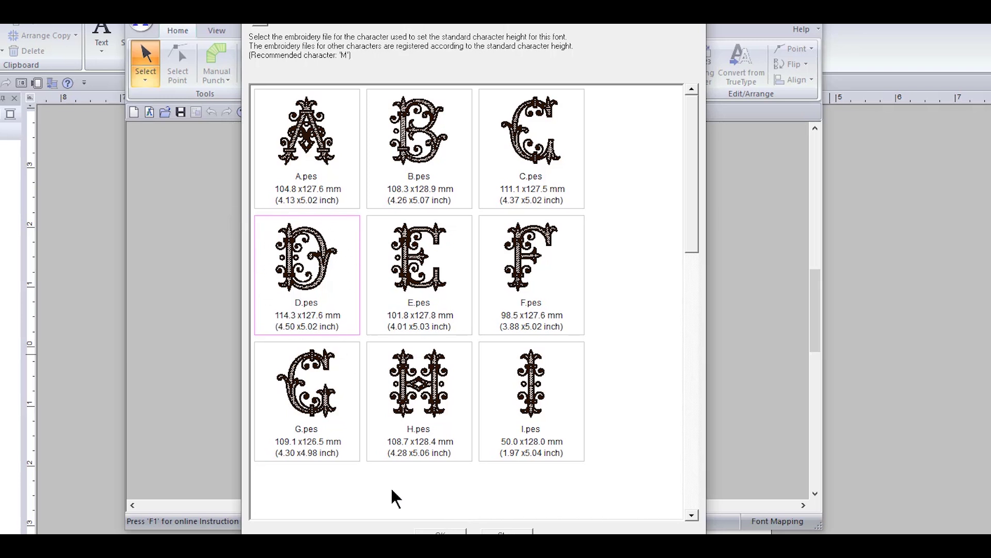
pyautogui.click(450, 532)
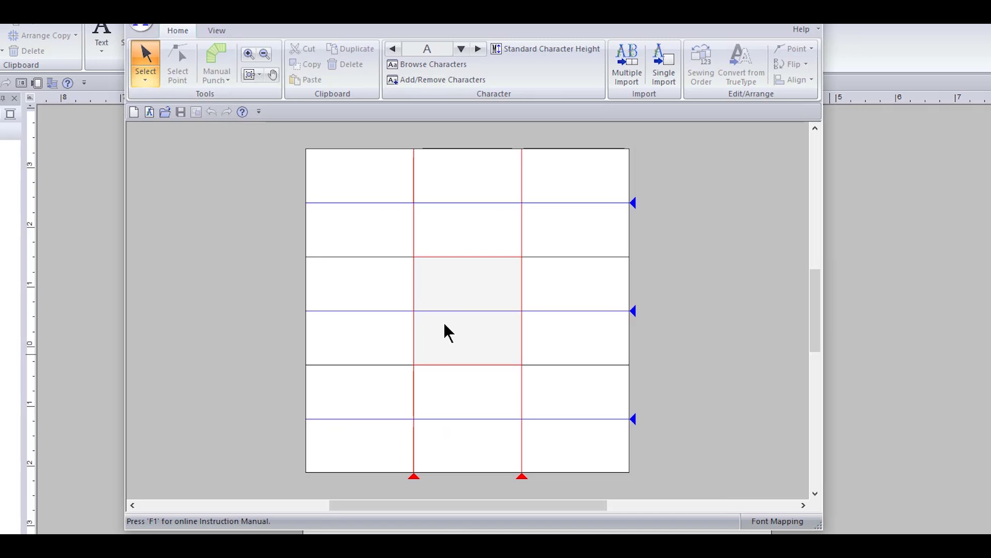
# Import the chosen letter files as characters A–Z, check them, and close the overview.
pyautogui.click(628, 77)
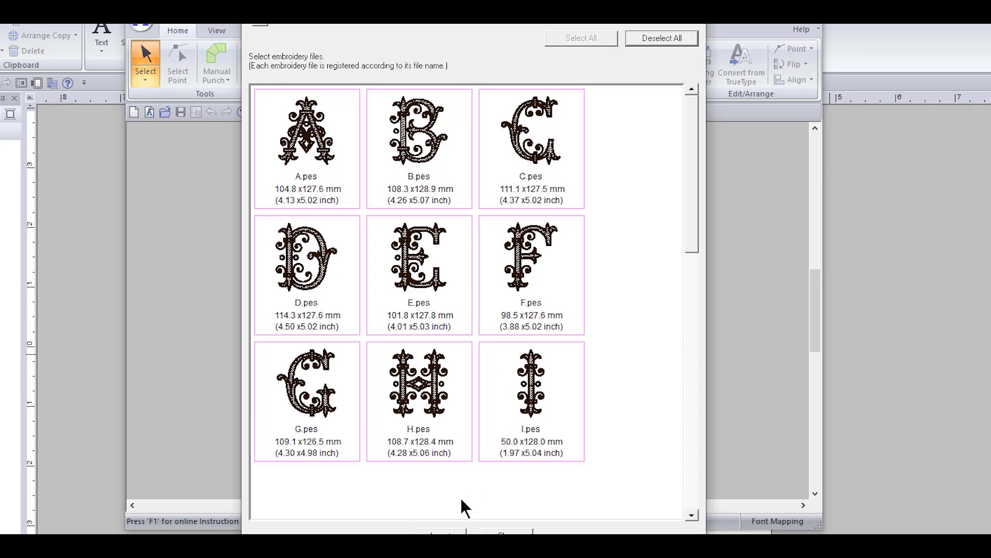
pyautogui.click(440, 532)
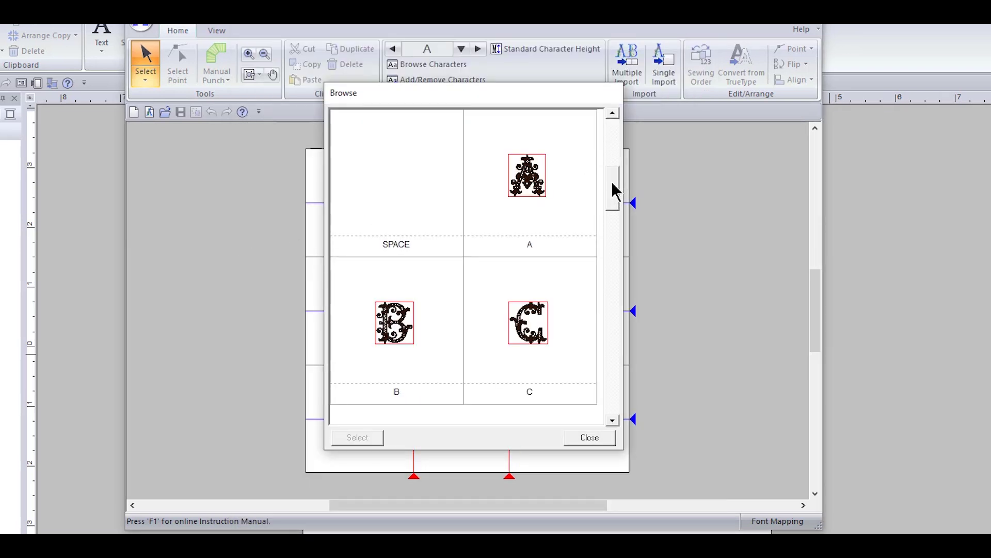
pyautogui.moveTo(611, 181); pyautogui.dragTo(611, 383)
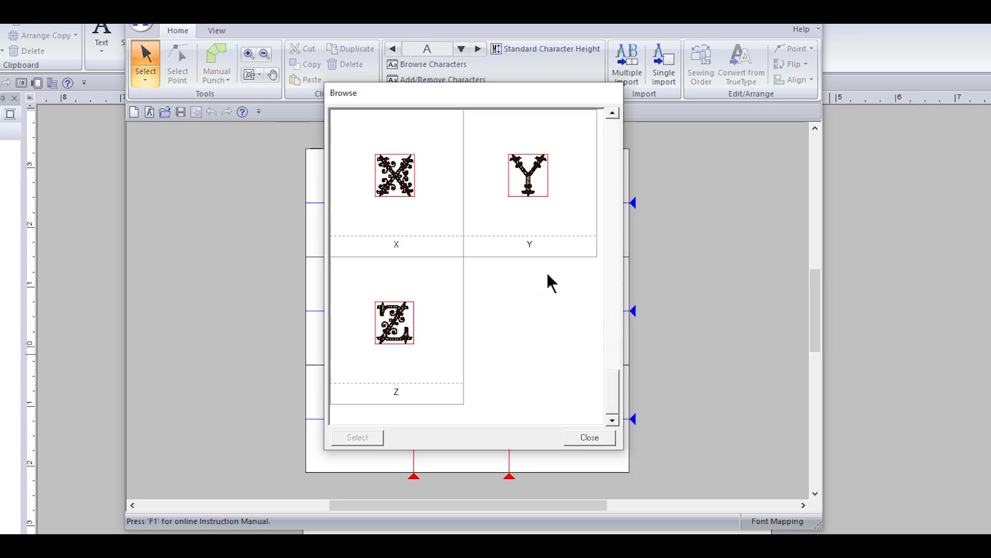
pyautogui.click(589, 438)
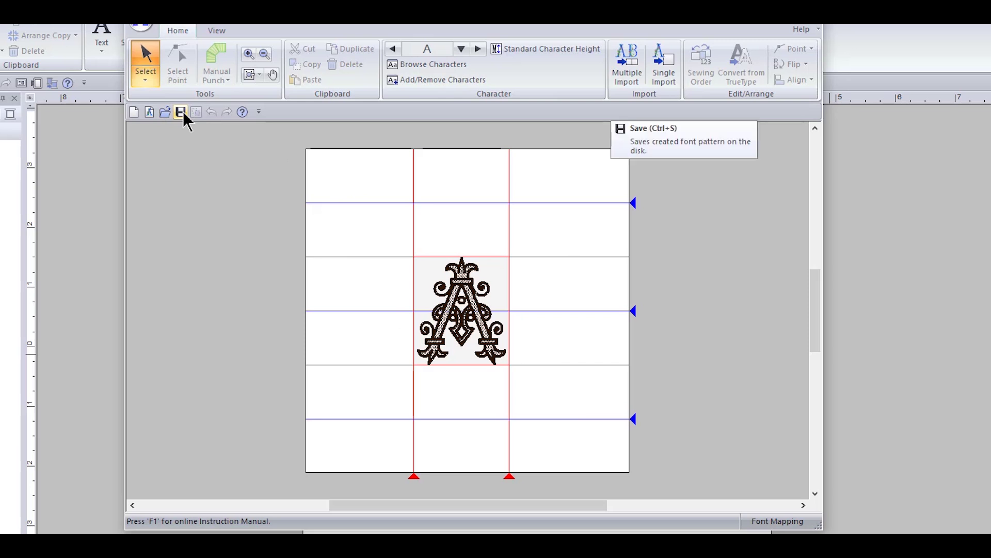
# Save the mapped font as 'bk chplet 6' .PFK in the MyFont folder.
pyautogui.hotkey('ctrl', 's')
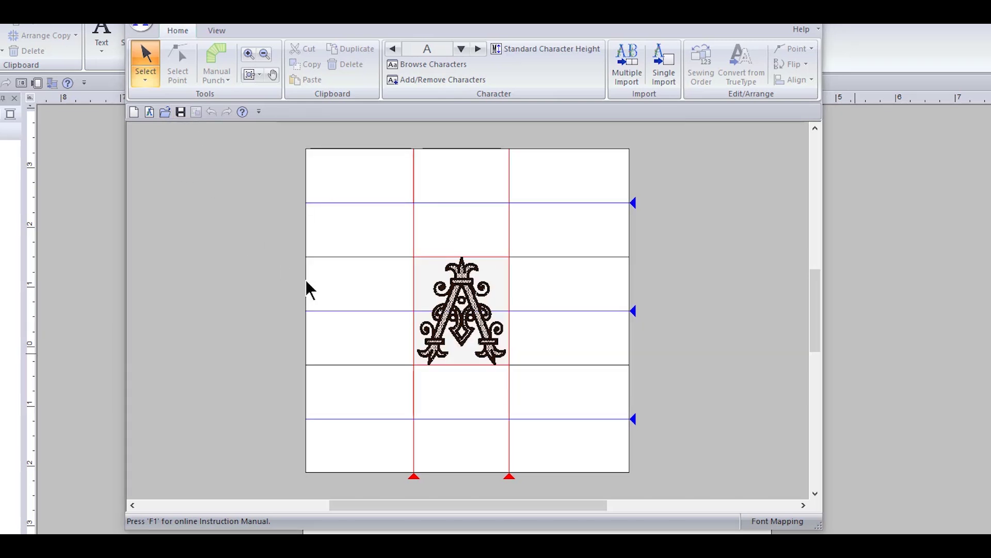
pyautogui.hotkey('ctrl', 's')
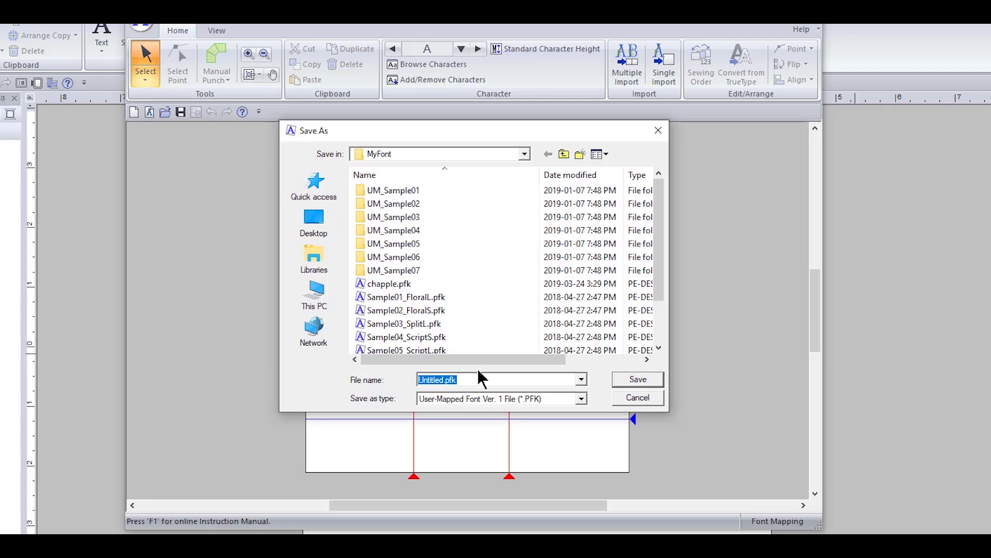
pyautogui.write('bk chplet 6')
pyautogui.click(634, 378)
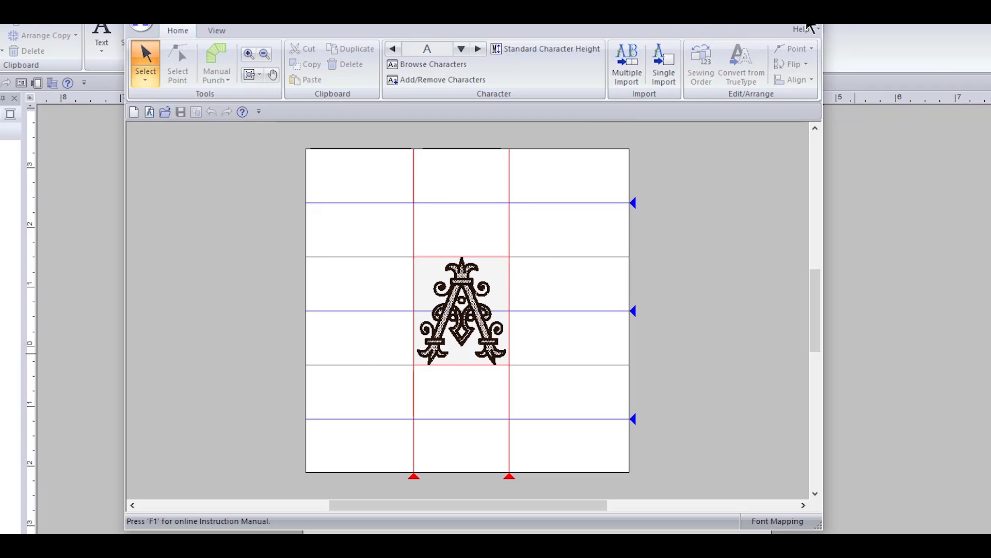
# Leave Font Creator and choose the User-Mapped Text tool with bk chplet 6 at size 5.02.
pyautogui.click(809, 27)
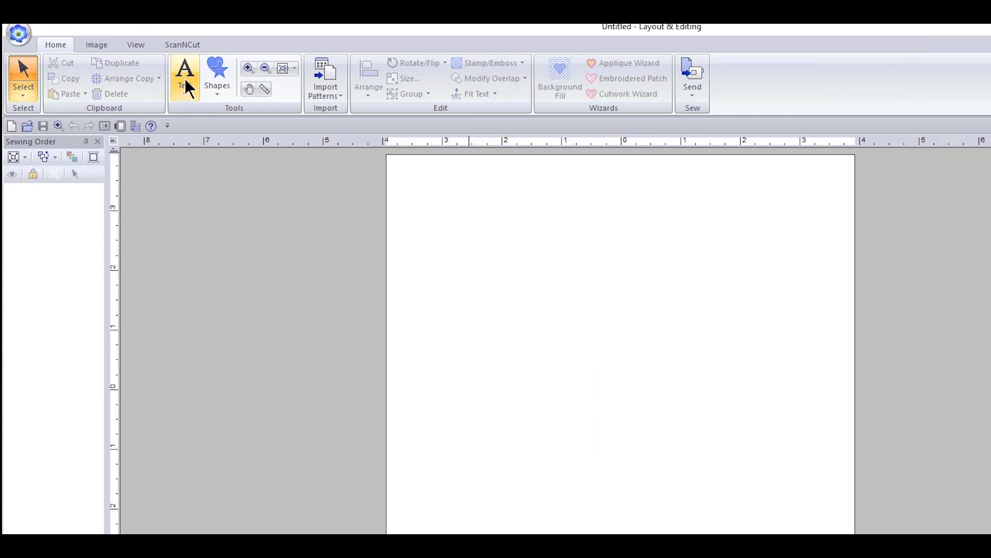
pyautogui.click(185, 82)
pyautogui.click(269, 136)
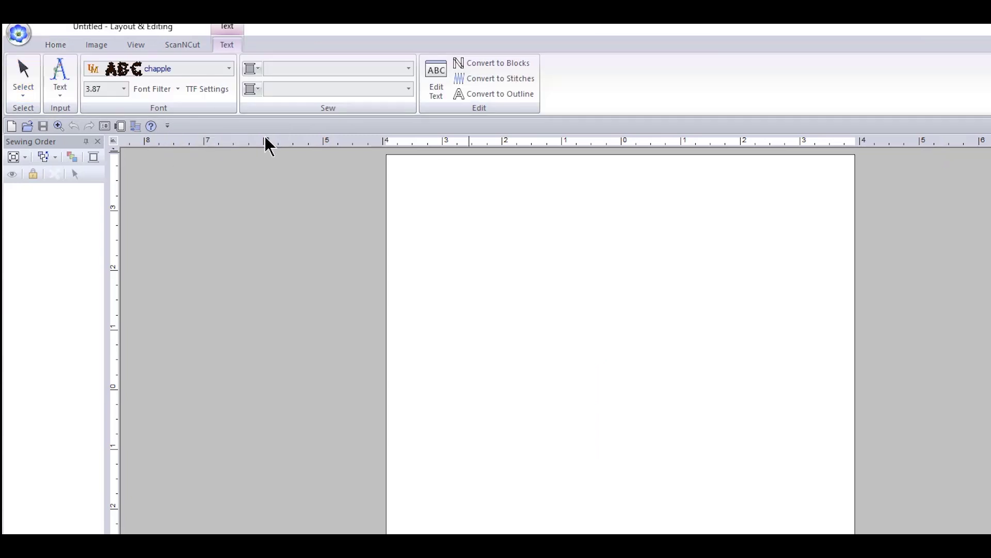
pyautogui.click(225, 67)
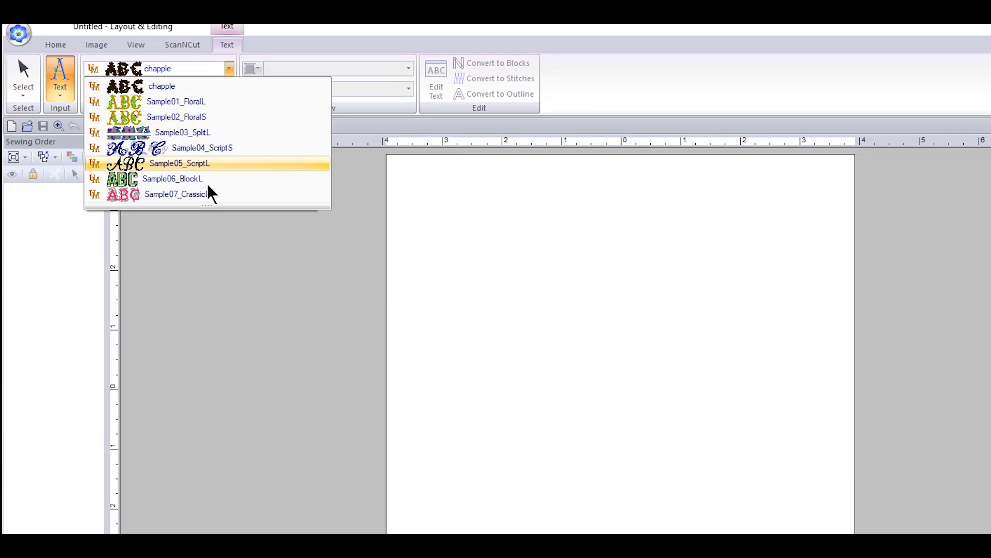
pyautogui.click(220, 335)
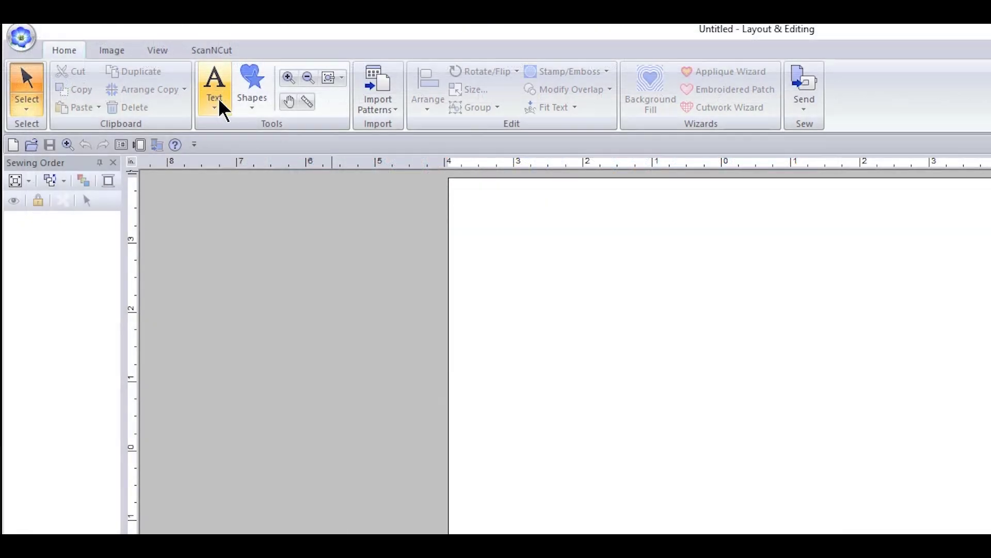
pyautogui.click(219, 101)
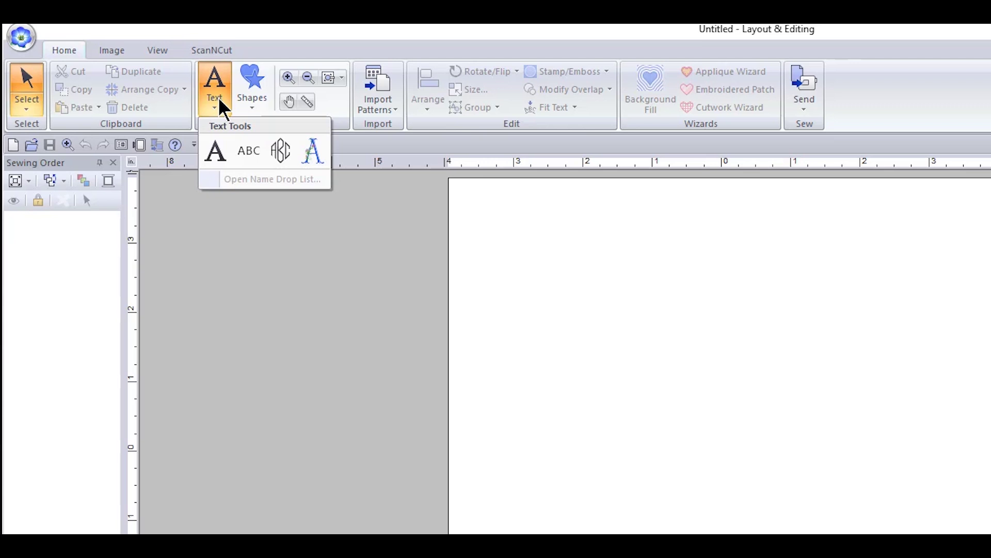
pyautogui.click(313, 152)
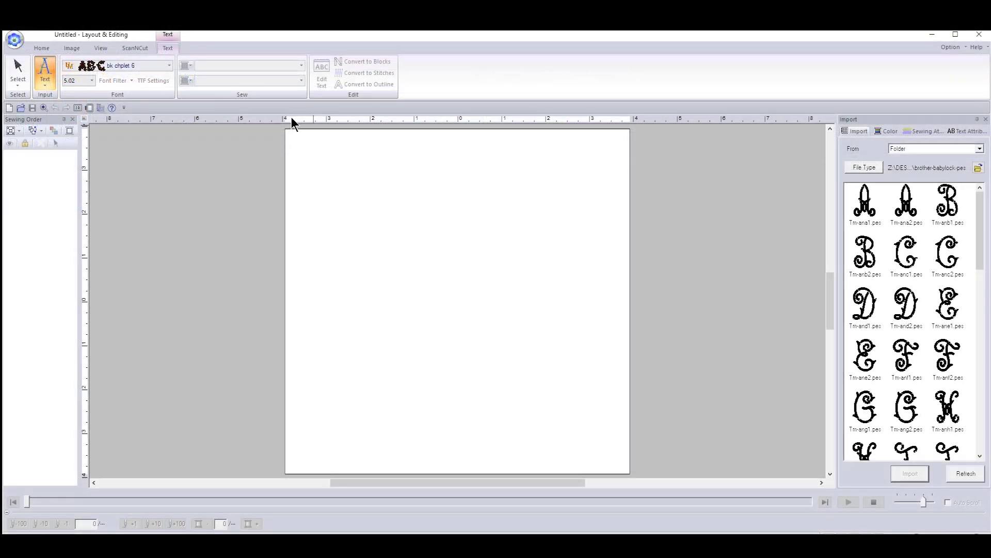
# Type an ornate O in bk chplet 6 and move it down toward the page centre.
pyautogui.click(350, 194)
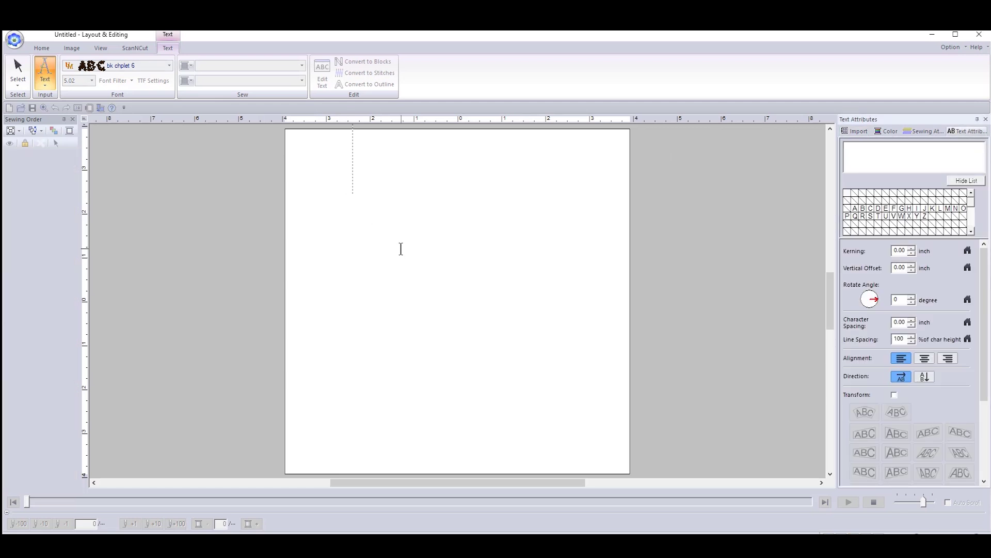
pyautogui.write('O')
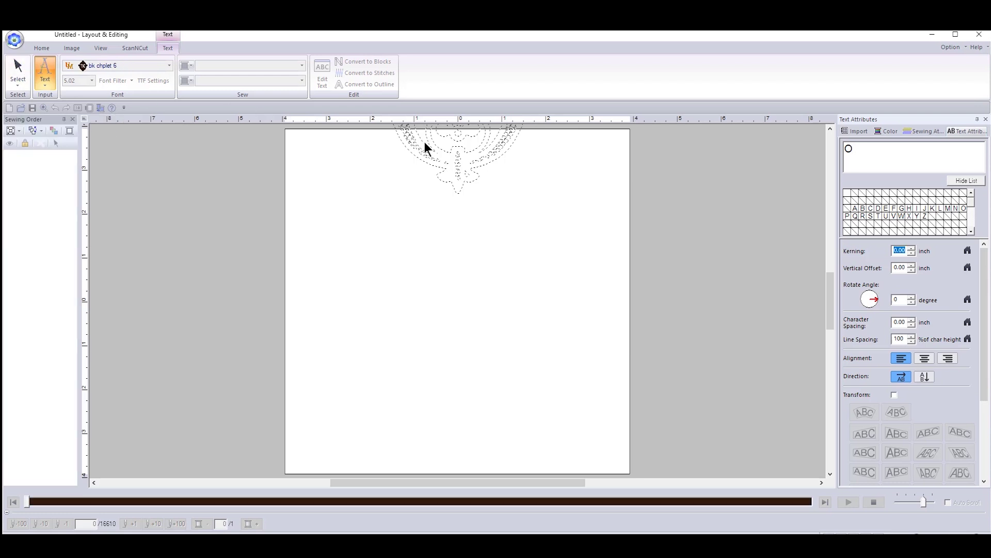
pyautogui.moveTo(463, 158); pyautogui.dragTo(411, 376)
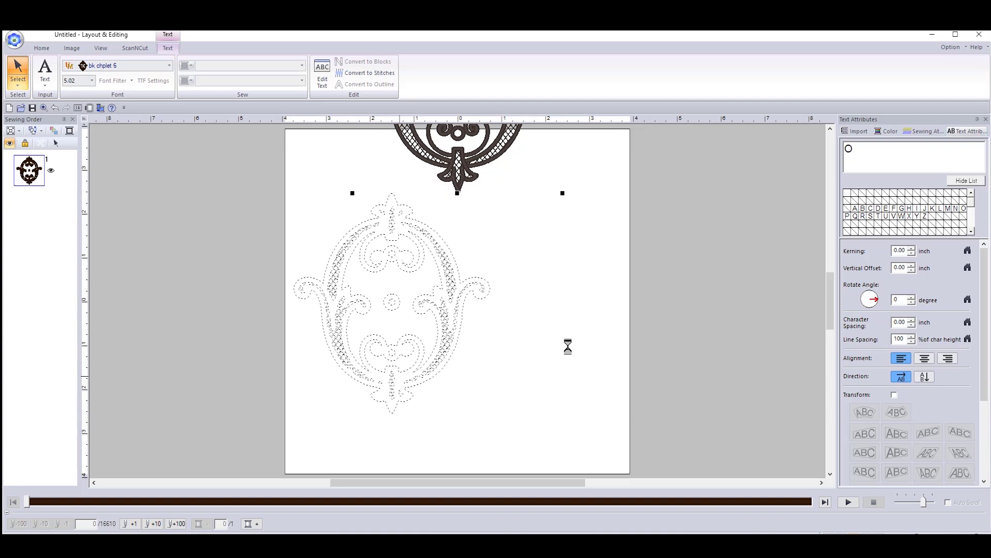
pyautogui.click(521, 333)
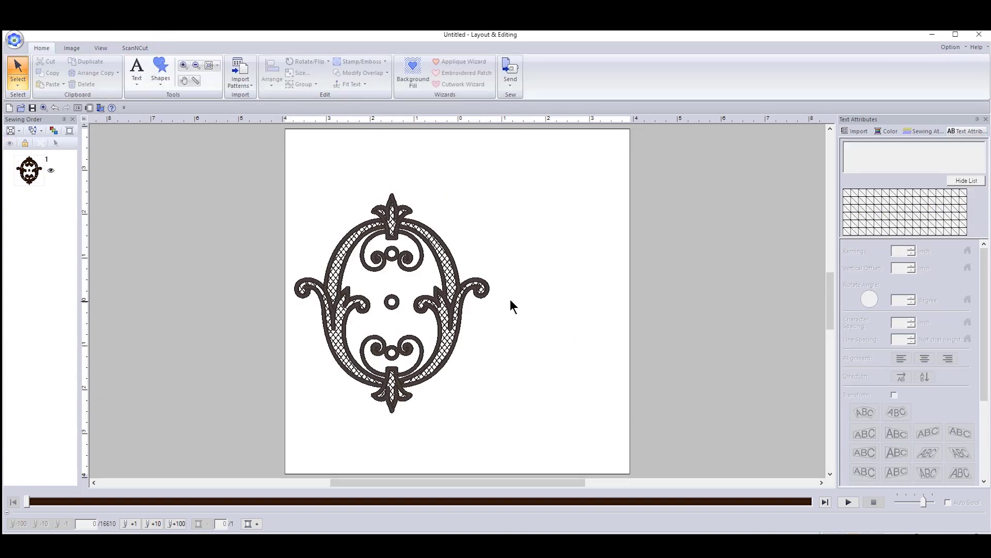
# Add the letters ML after the O so the monogram reads OML.
pyautogui.click(479, 288)
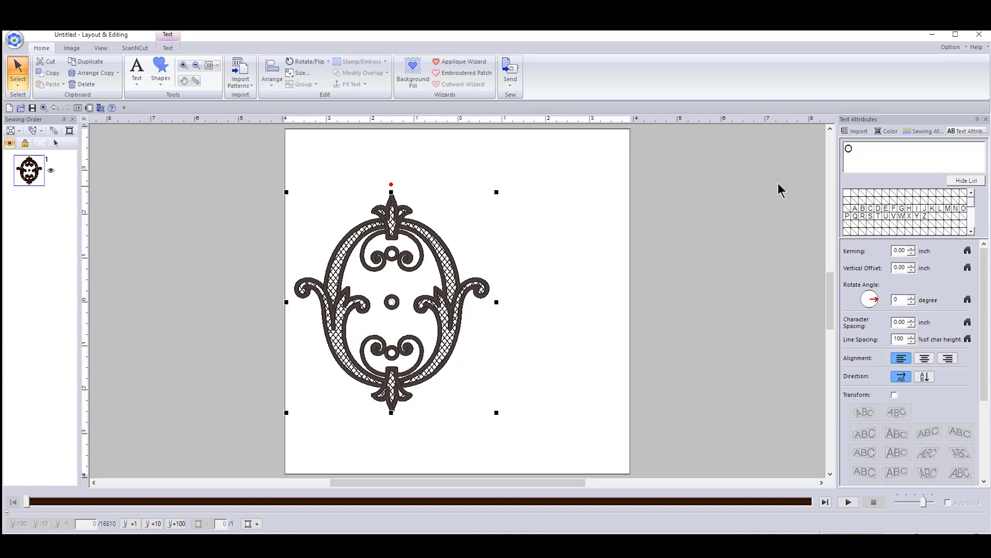
pyautogui.click(864, 150)
pyautogui.write('M')
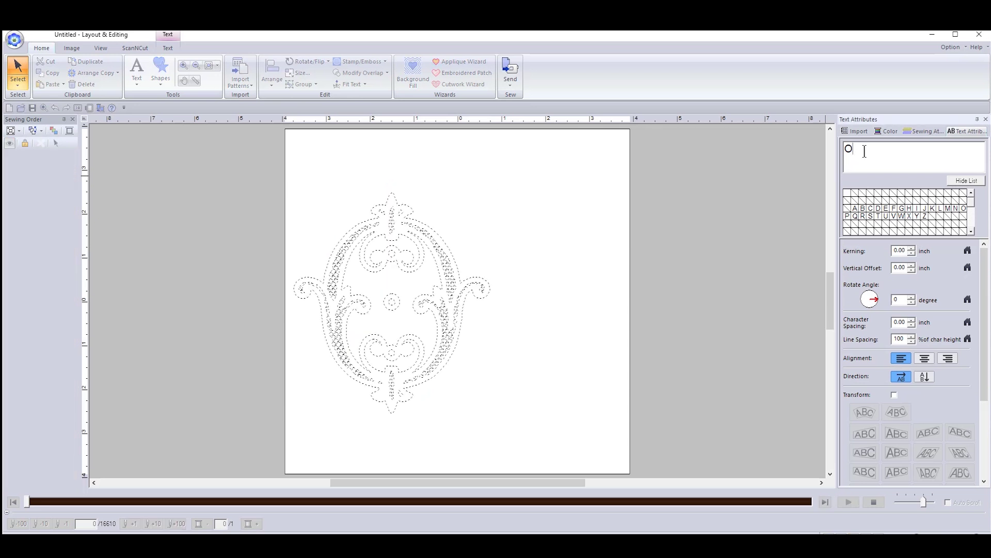
pyautogui.write('L')
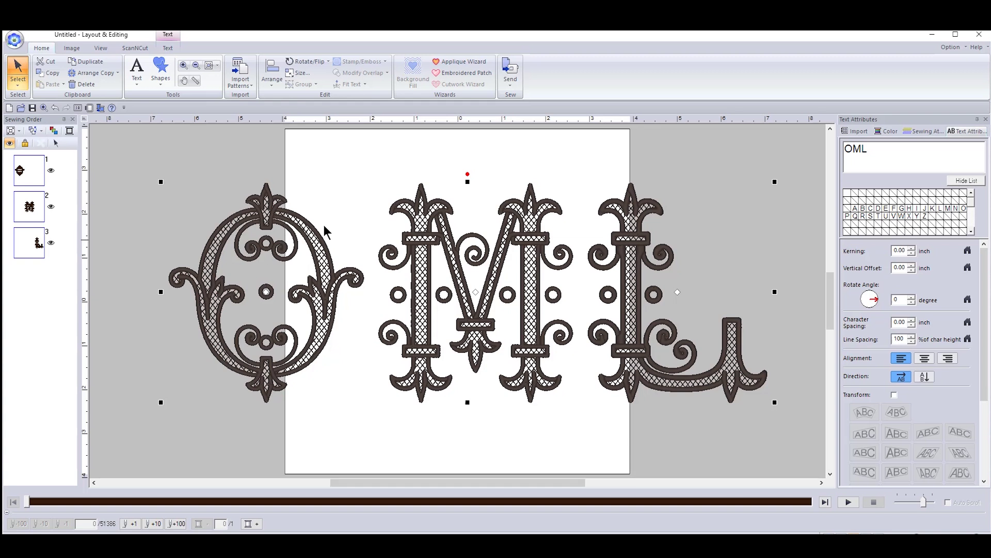
# Deselect and reselect the OML monogram text so it can be nudged left.
pyautogui.click(365, 158)
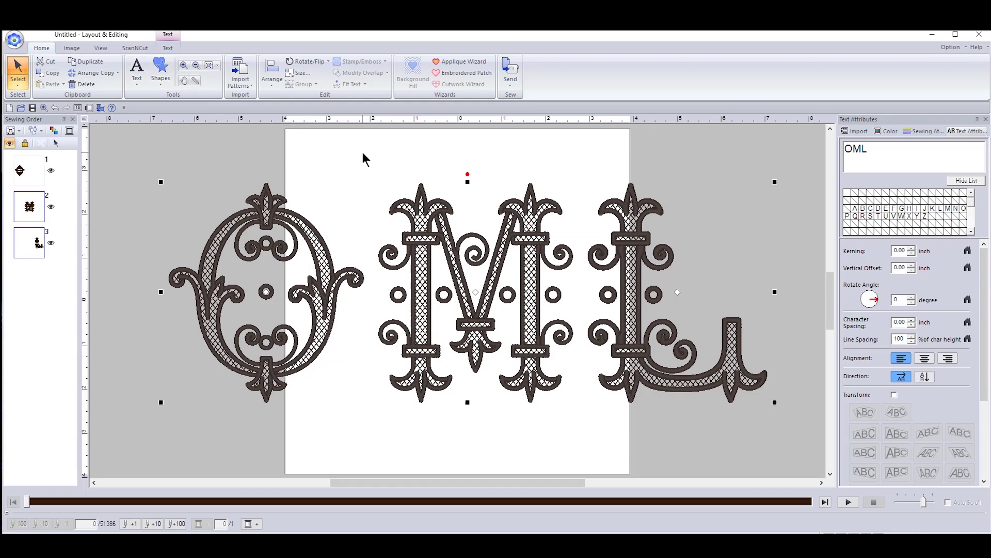
pyautogui.click(320, 209)
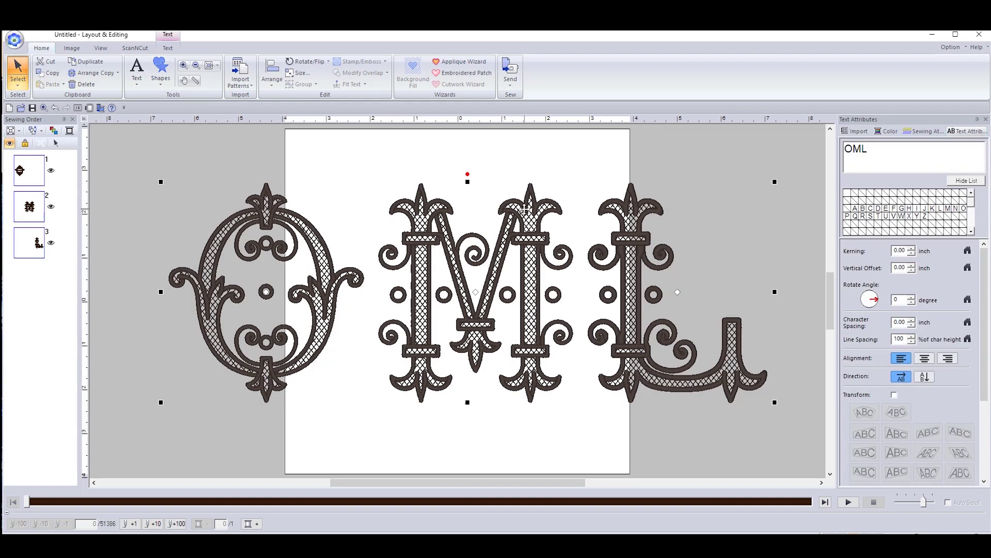